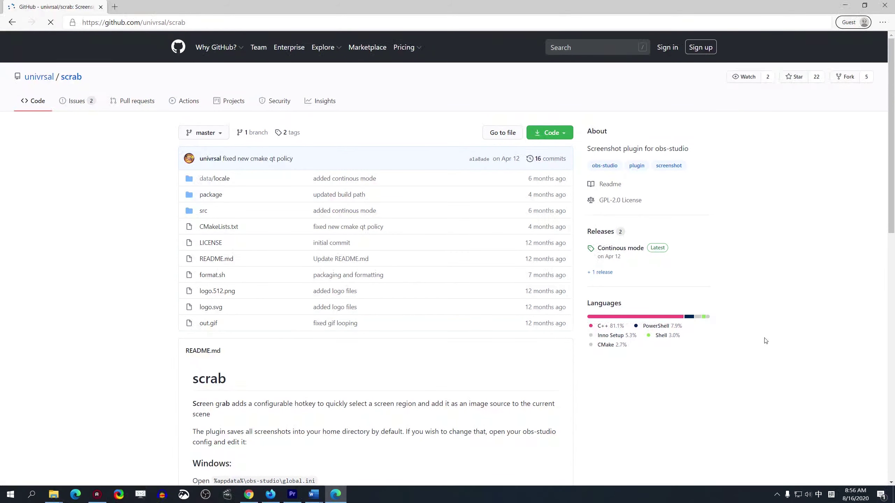
scroll(765, 341, "down", 3)
scroll(766, 342, "down", 1)
scroll(765, 342, "down", 2)
scroll(765, 344, "down", 2)
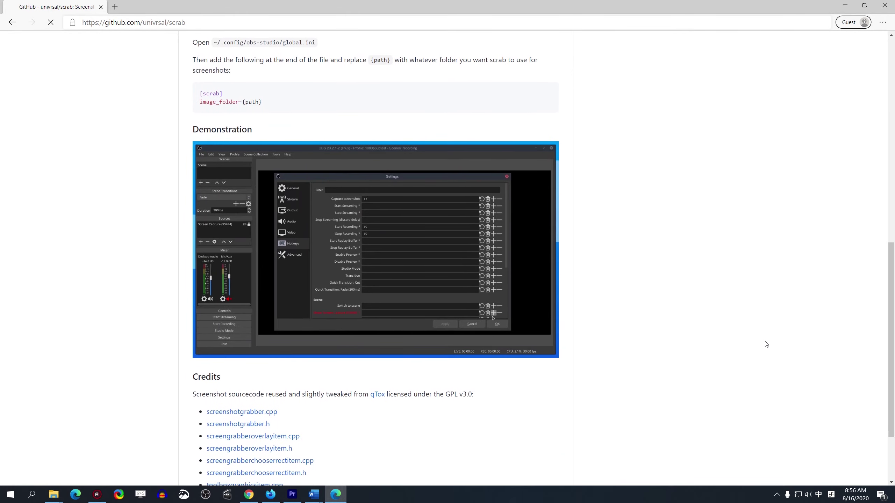
scroll(766, 344, "down", 2)
scroll(766, 345, "up", 2)
scroll(766, 345, "up", 3)
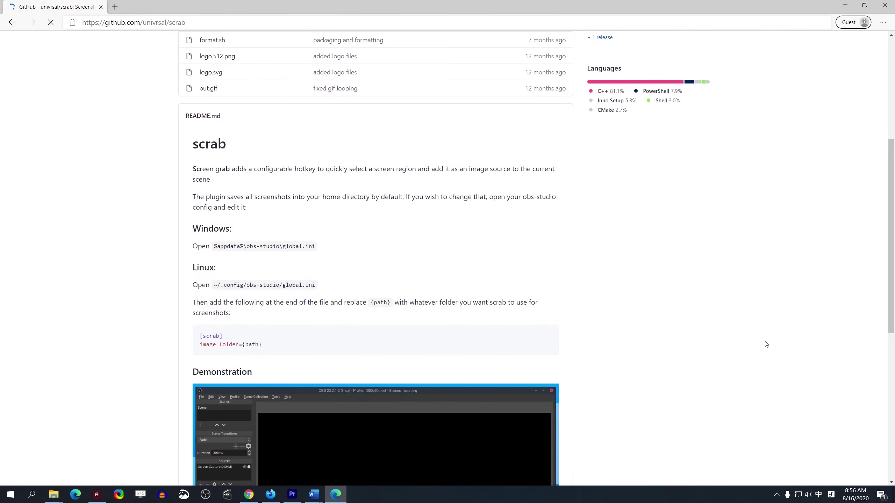
scroll(766, 344, "up", 3)
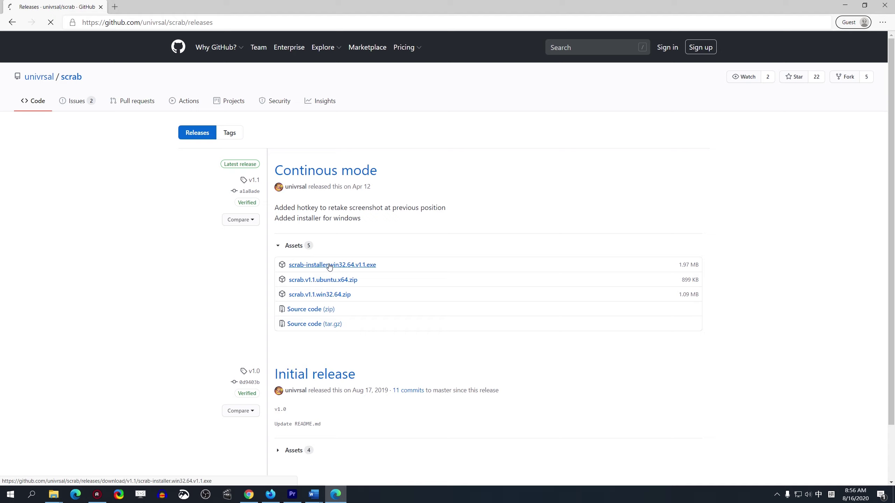
Download scrab-installer.win32.64.v1.1.exe from the Continous mode release on GitHub.
left_click(330, 265)
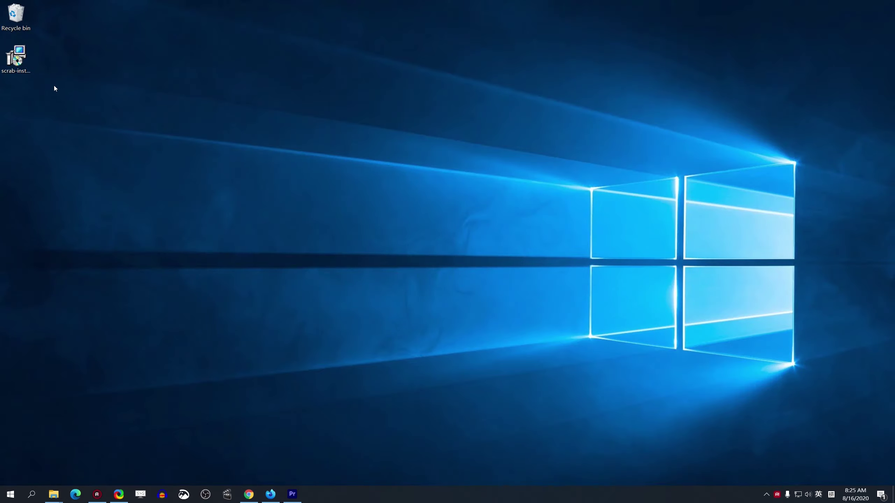
Run the scrab installer into the existing obs-studio folder and finish setup.
double_click(15, 62)
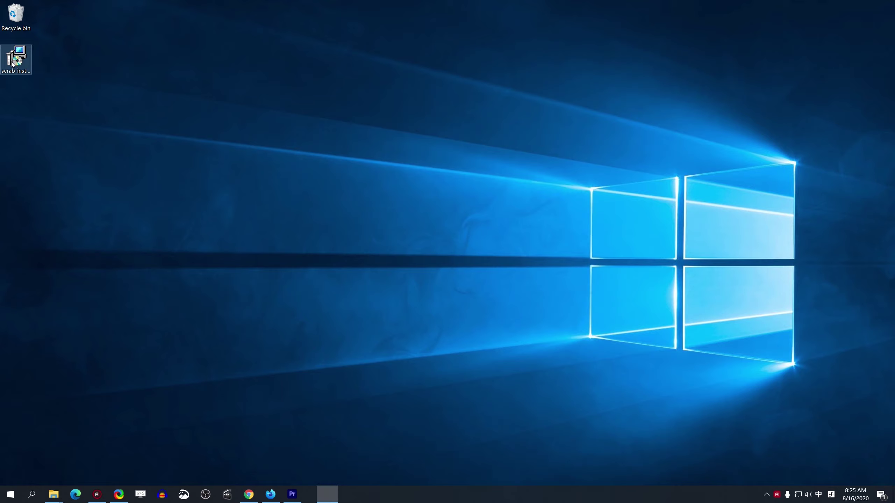
left_click(493, 316)
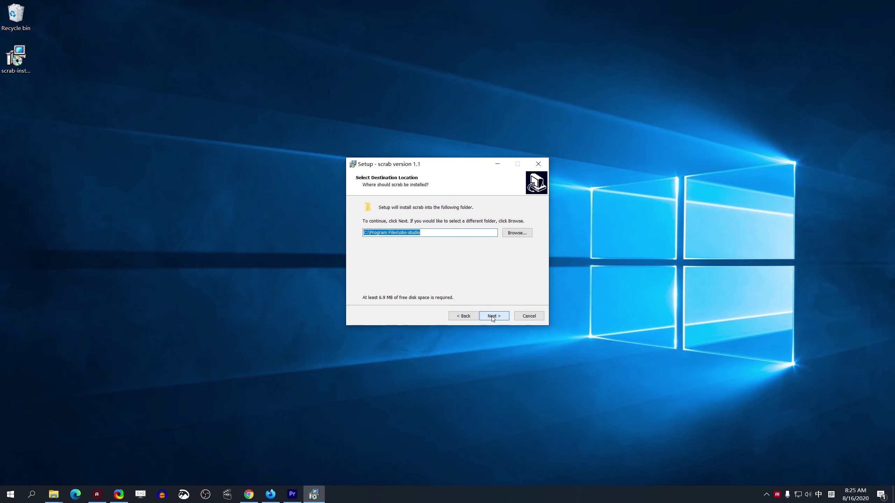
left_click(493, 318)
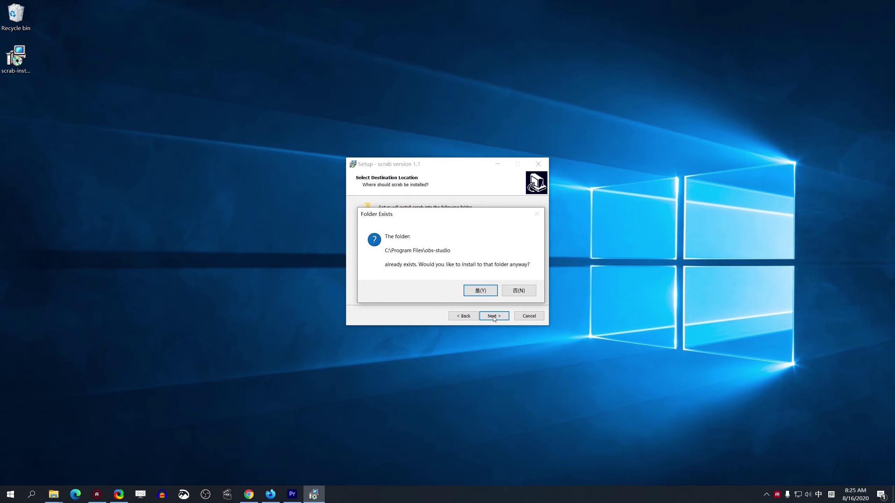
left_click(478, 292)
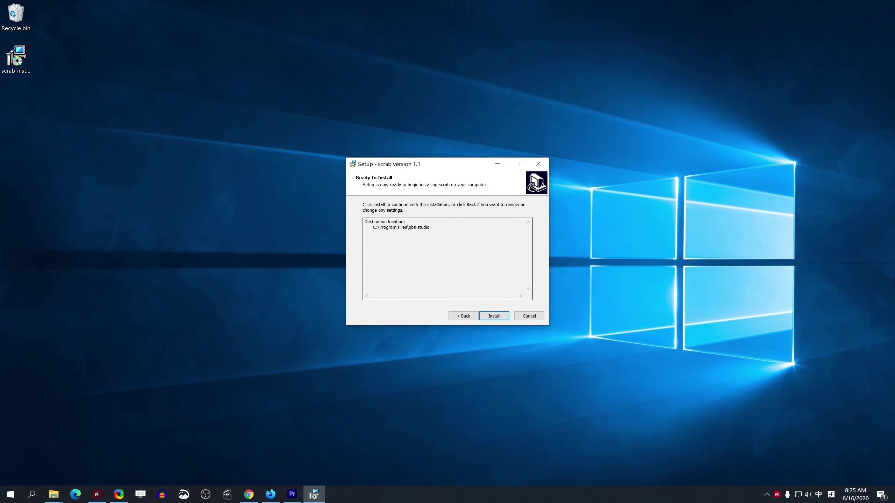
left_click(491, 317)
left_click(492, 318)
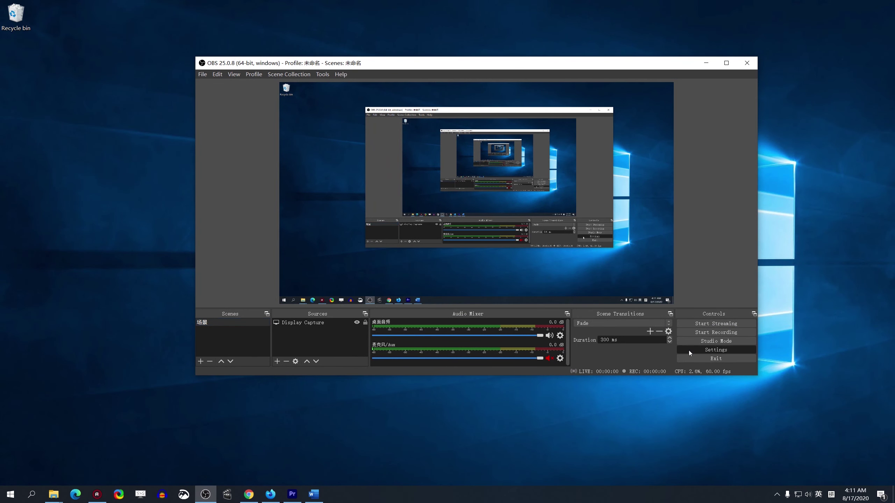
Bind the Capture screenshot hotkey to Alt + Z in OBS settings.
left_click(689, 350)
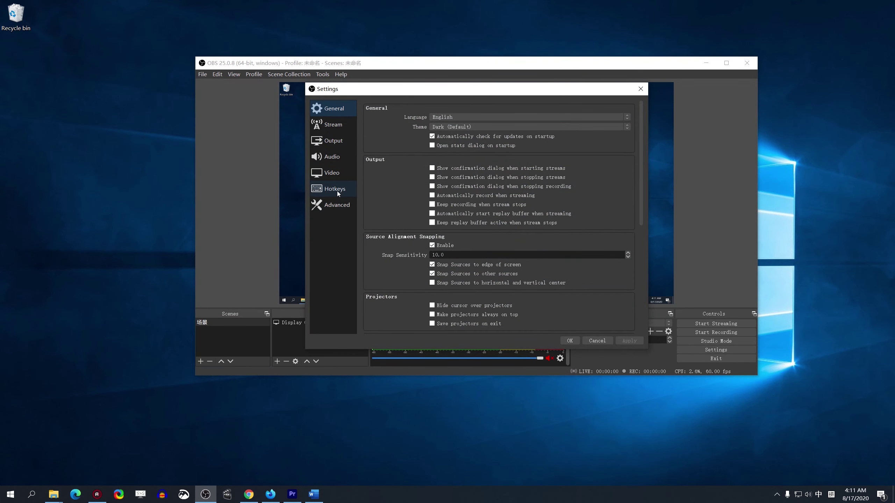
left_click(335, 190)
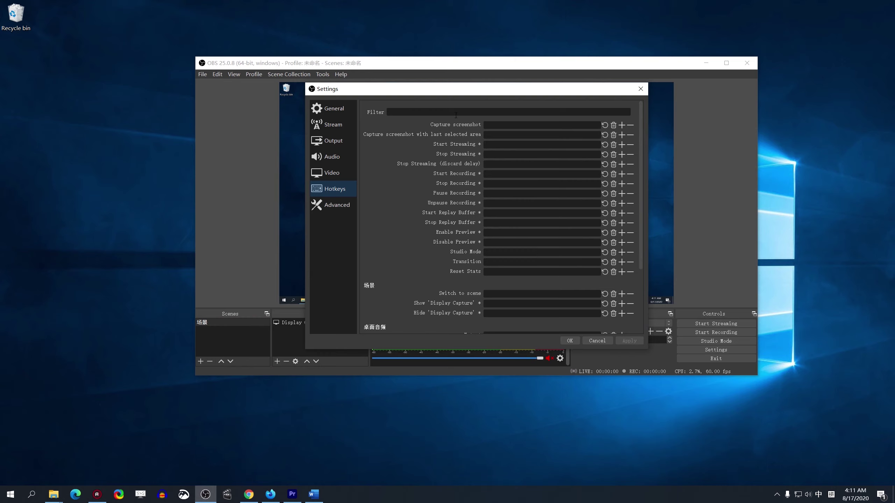
key("alt")
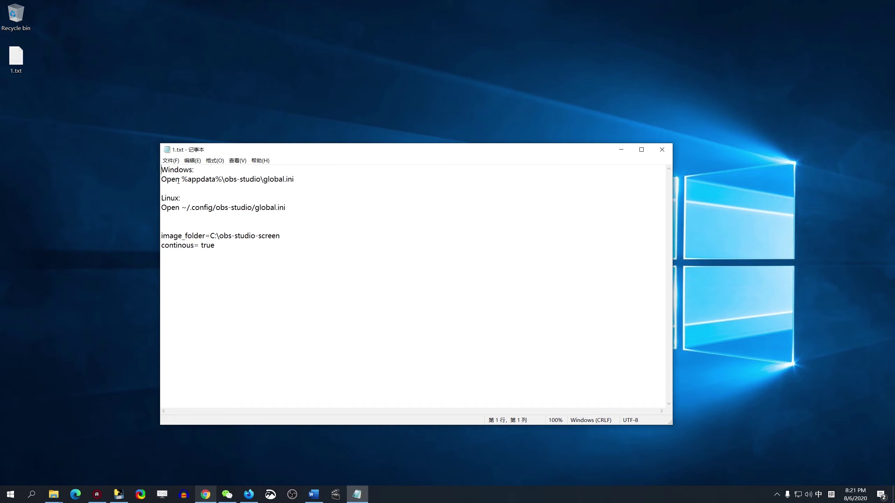
Open global.ini by entering the %appdata% path from 1.txt into File Explorer.
left_click_drag(183, 180, 298, 180)
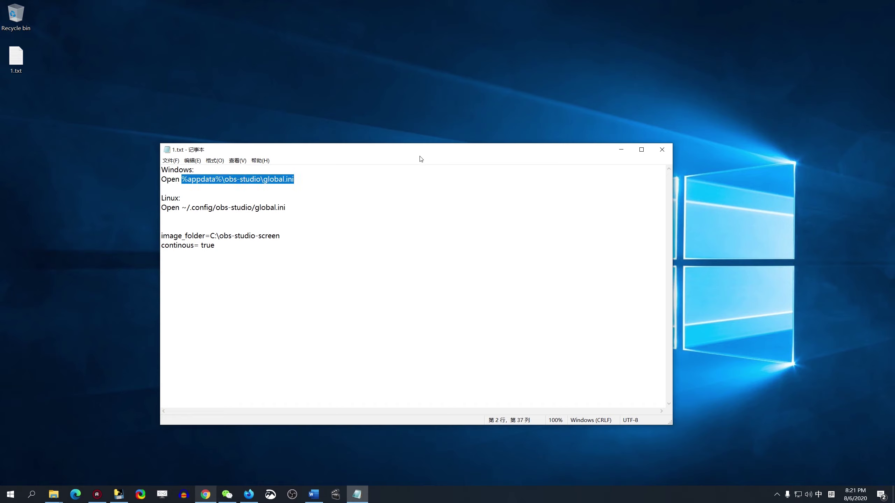
double_click(15, 16)
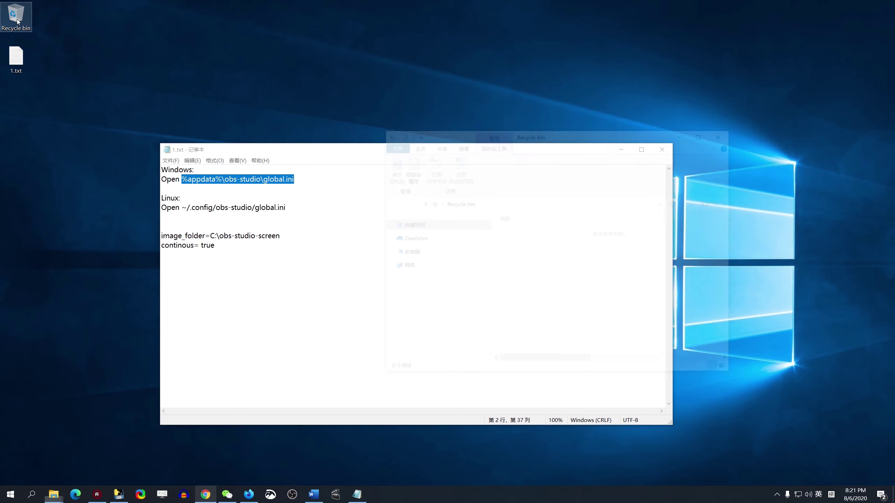
left_click(479, 204)
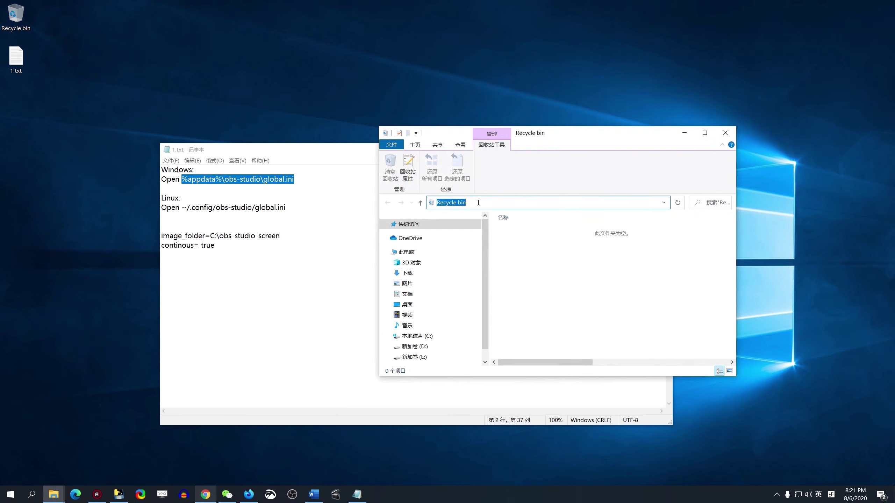
type("%appdata%\\obs-studio\\global.ini")
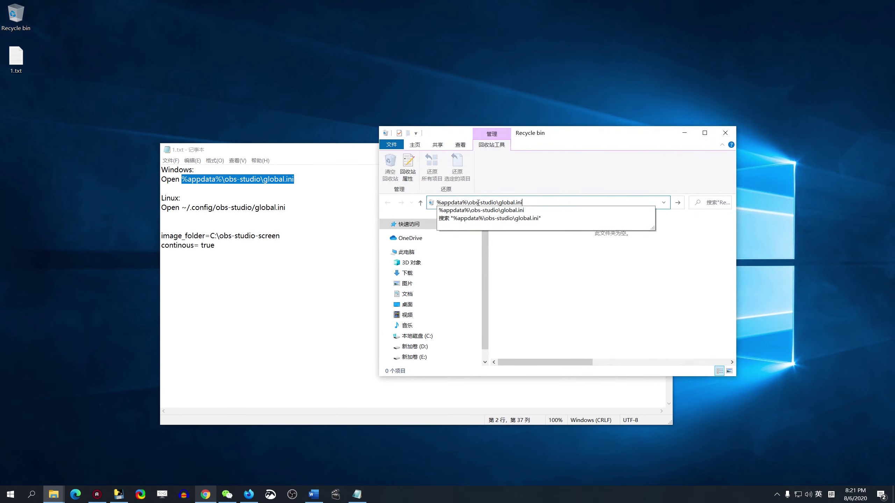
key("Return")
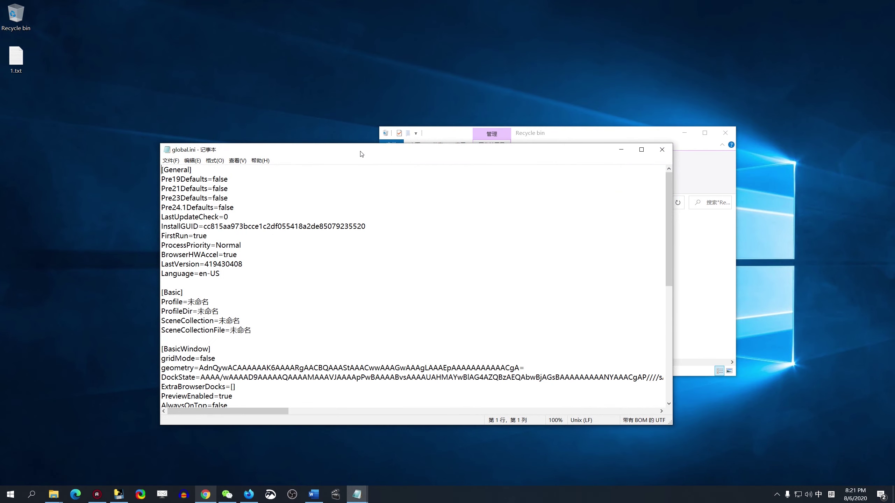
Add image_folder=C:\obs-studio-screen and continous= true under [scrab] in global.ini.
left_click_drag(359, 152, 530, 115)
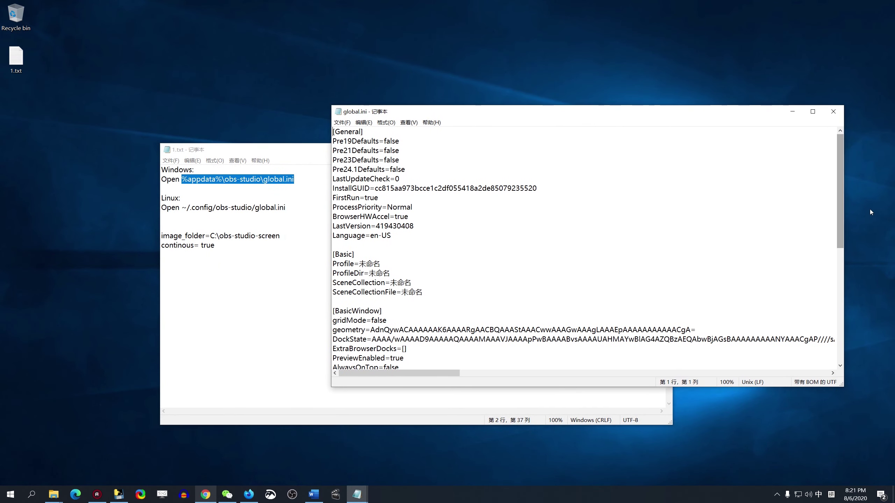
left_click_drag(842, 185, 850, 322)
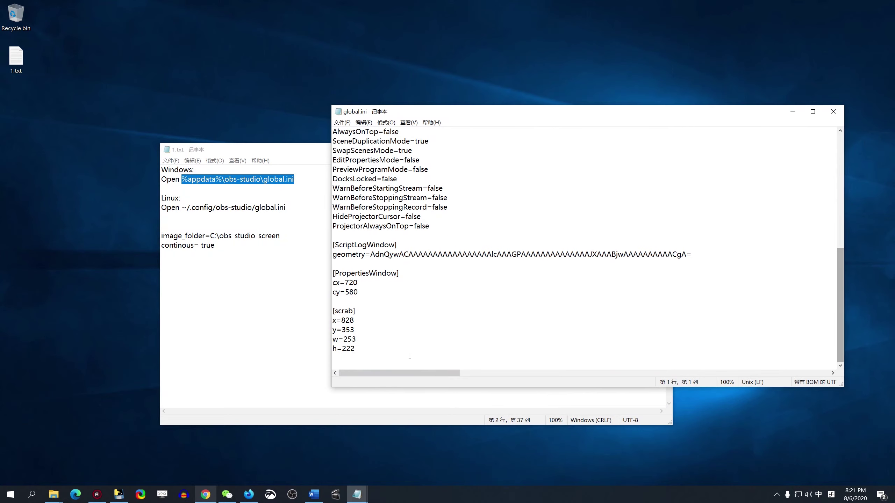
left_click(368, 366)
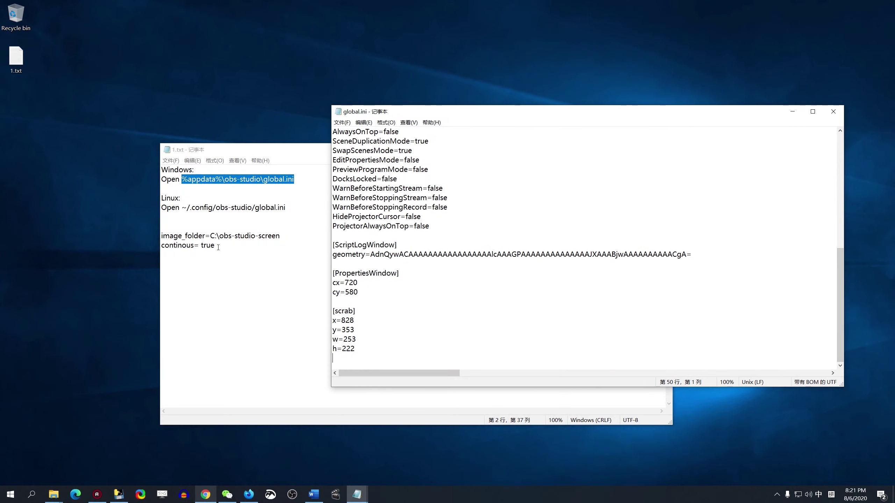
left_click_drag(216, 246, 146, 241)
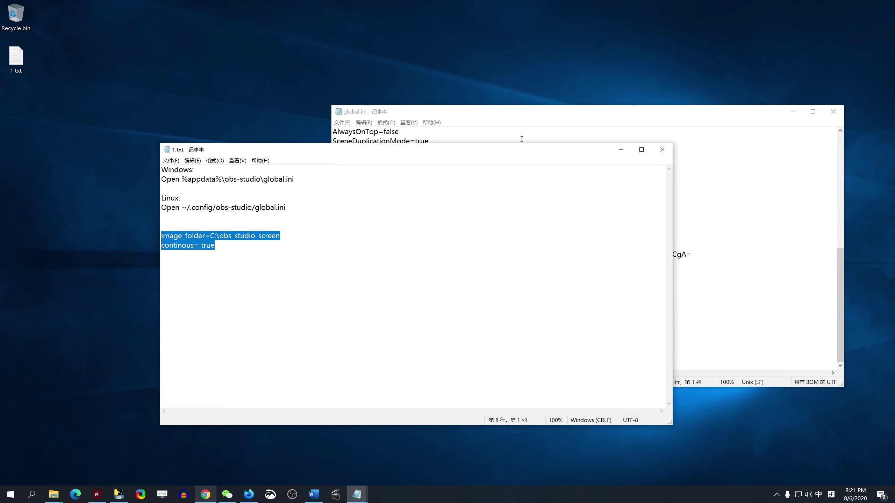
left_click(554, 118)
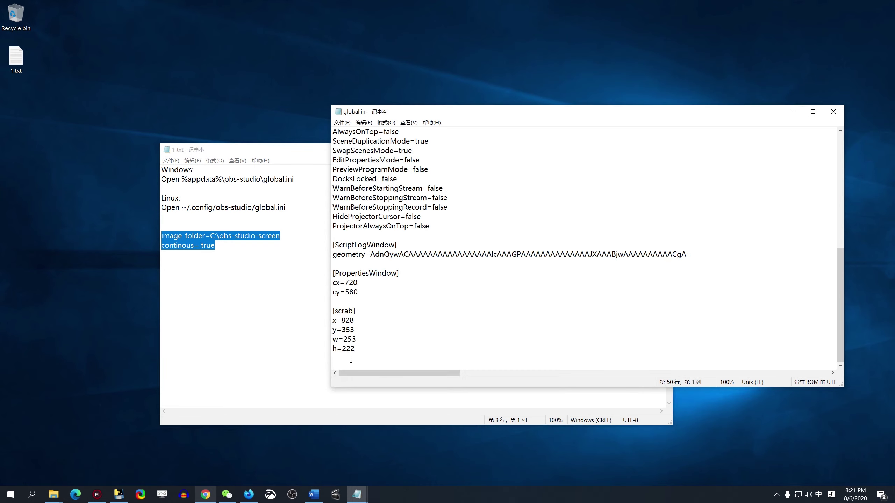
type("image_folder=C:\\obs-studio-screen continous= true")
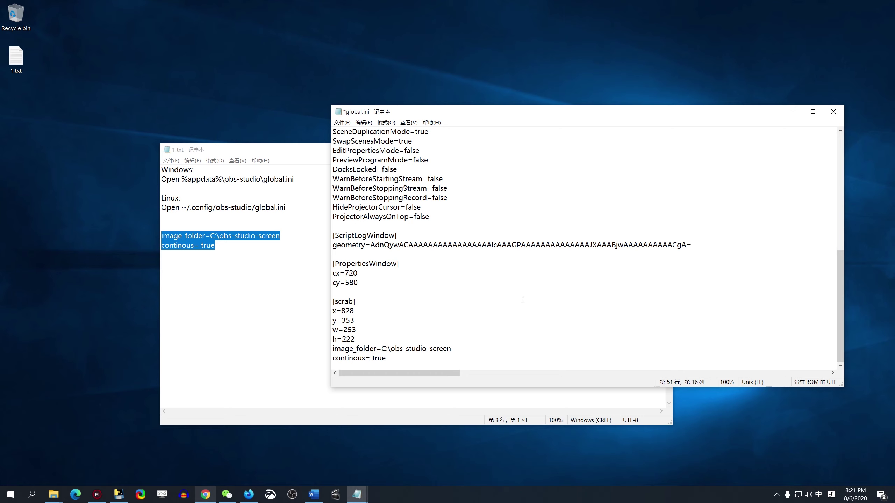
Save global.ini while closing it, and move the 1.txt note aside.
left_click(833, 111)
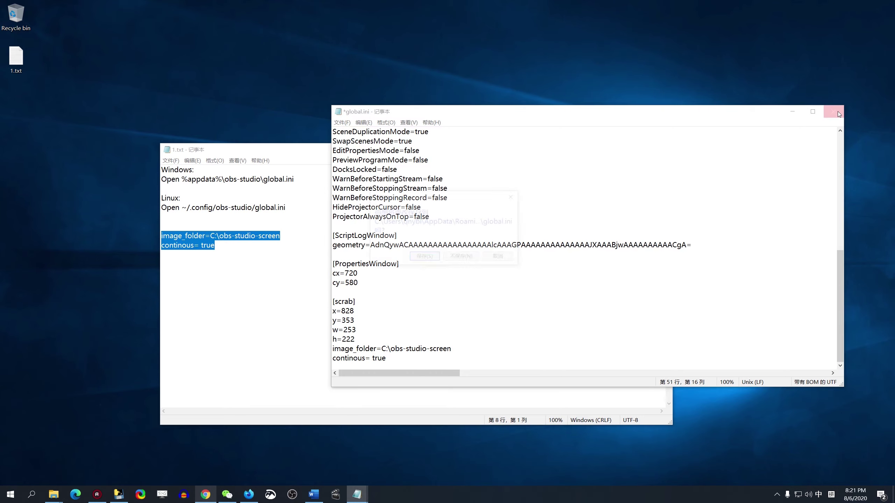
left_click(425, 258)
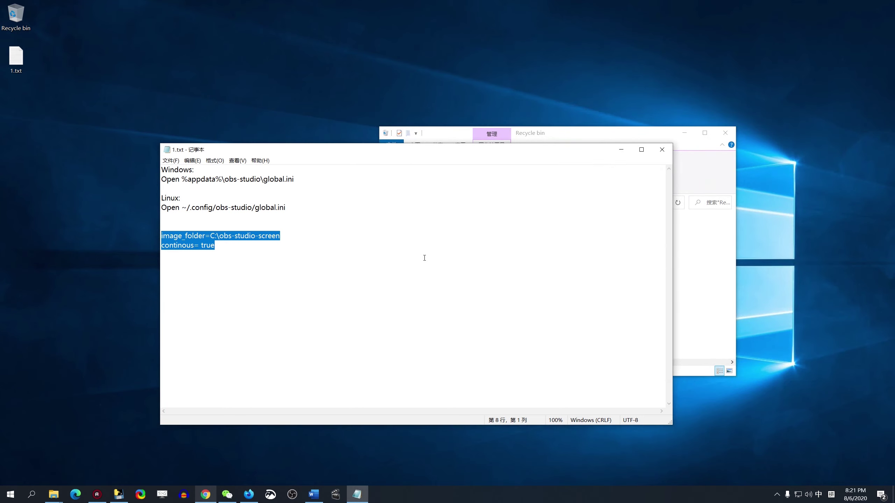
left_click(621, 150)
Capture regions around the Snip & Sketch and PuTTY windows as two screenshots.
left_click(685, 135)
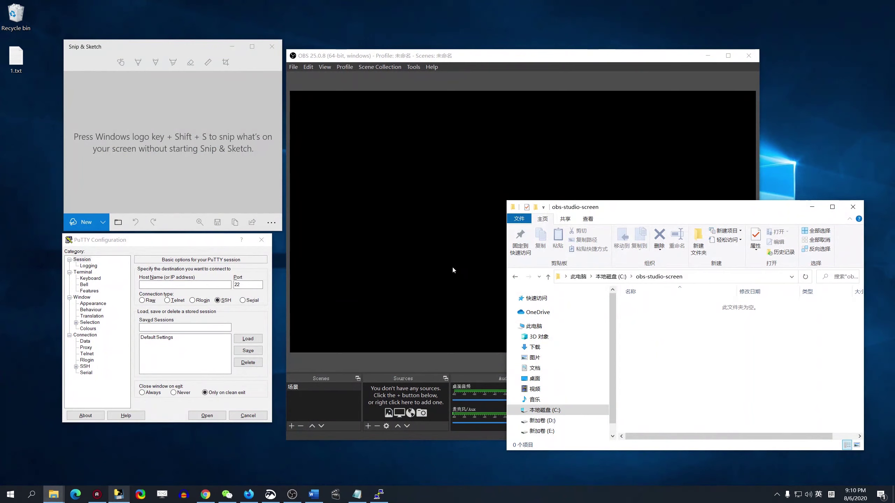
key("Print")
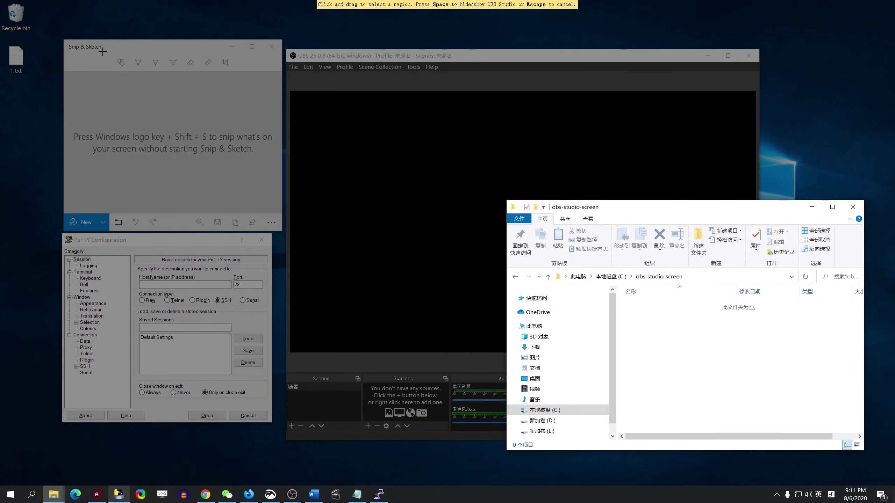
left_click_drag(108, 52, 335, 254)
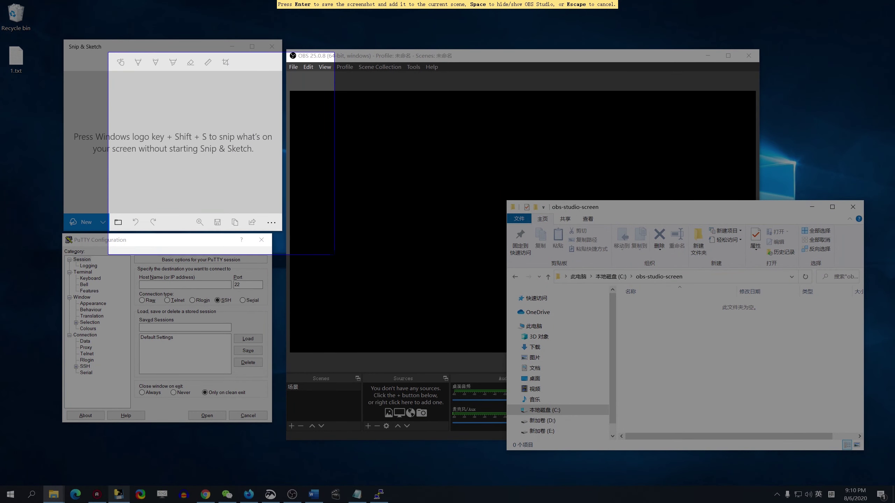
key("Return")
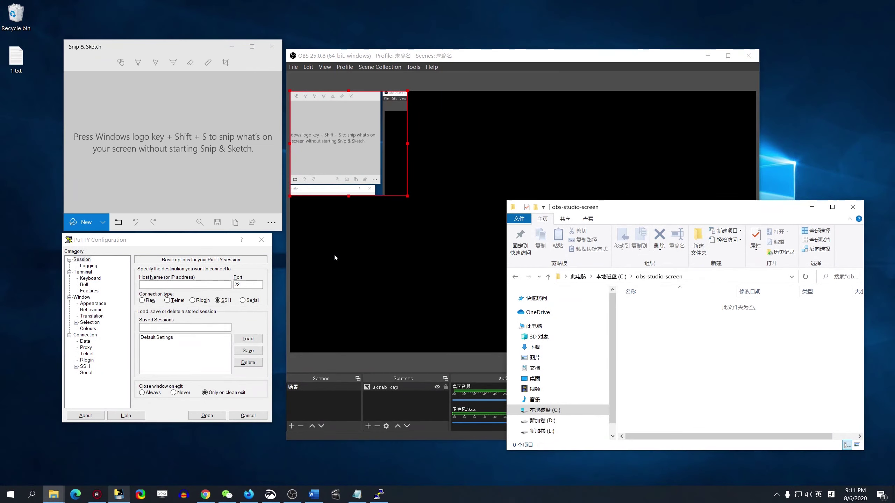
key("Print")
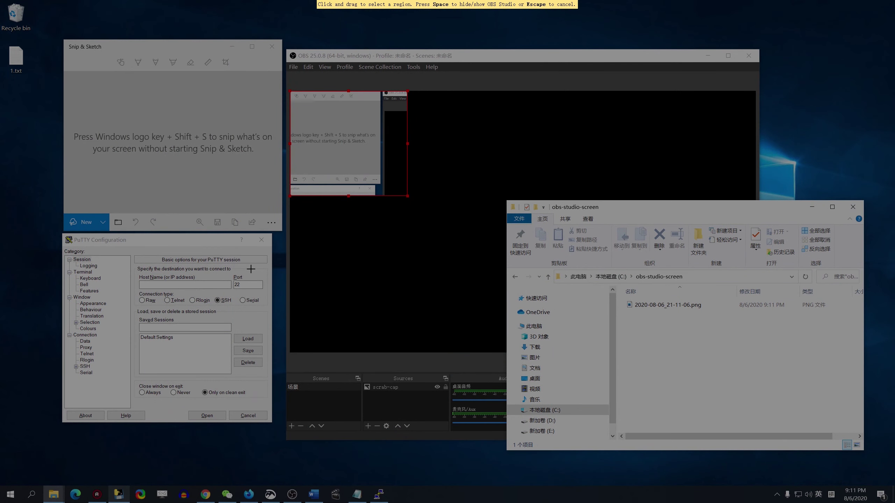
left_click_drag(88, 206, 336, 403)
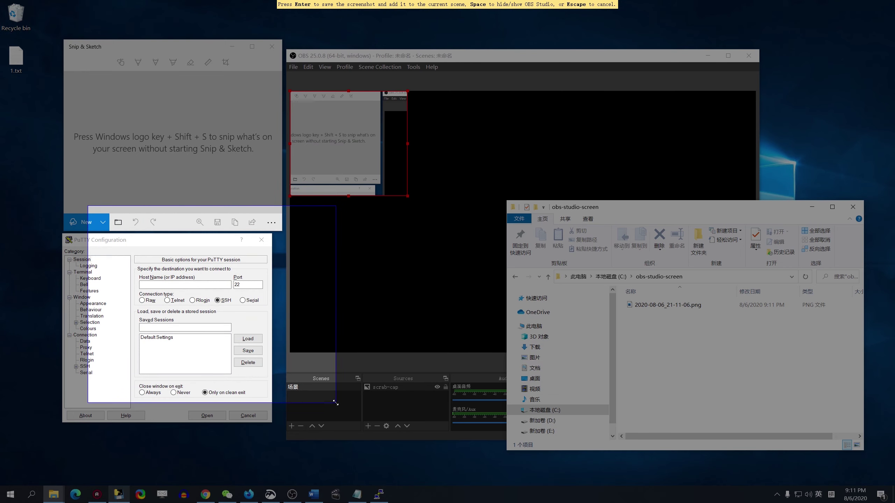
key("Return")
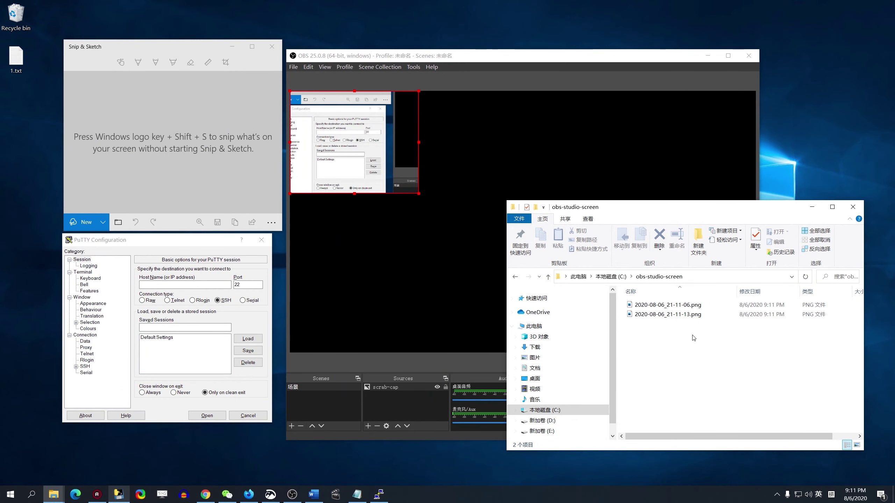
View both saved PNGs in Photos, then close it.
double_click(705, 306)
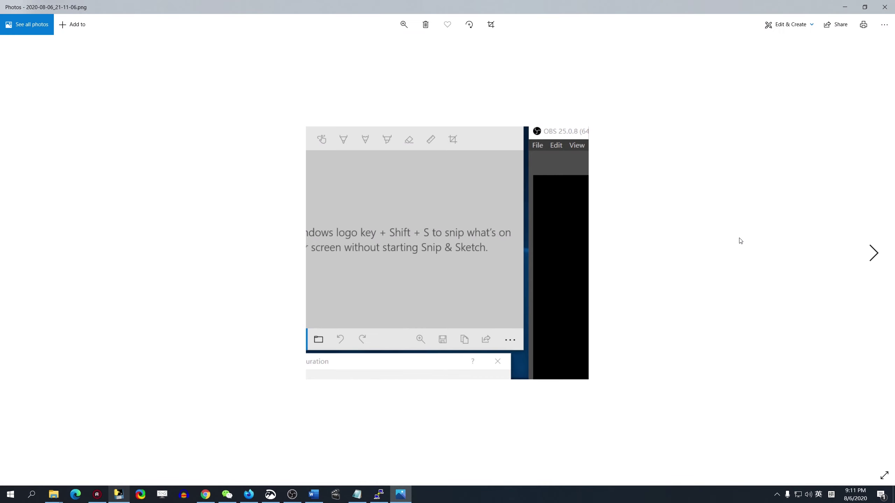
left_click(889, 2)
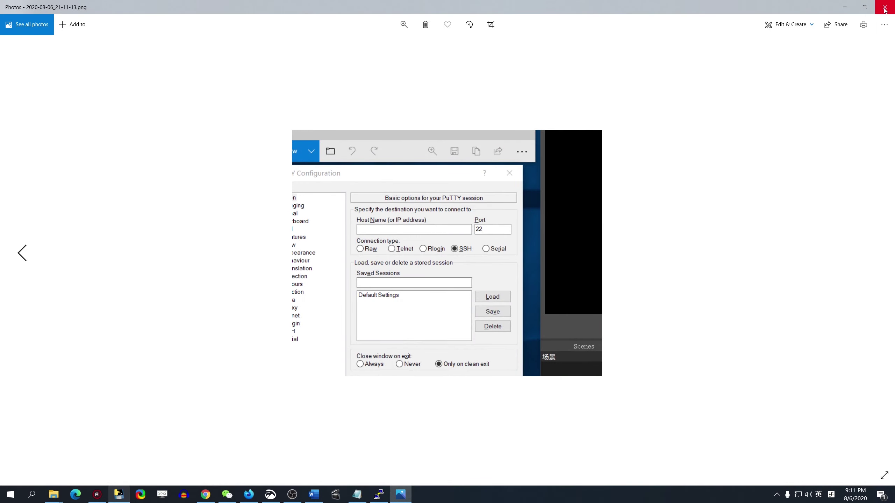
left_click(885, 8)
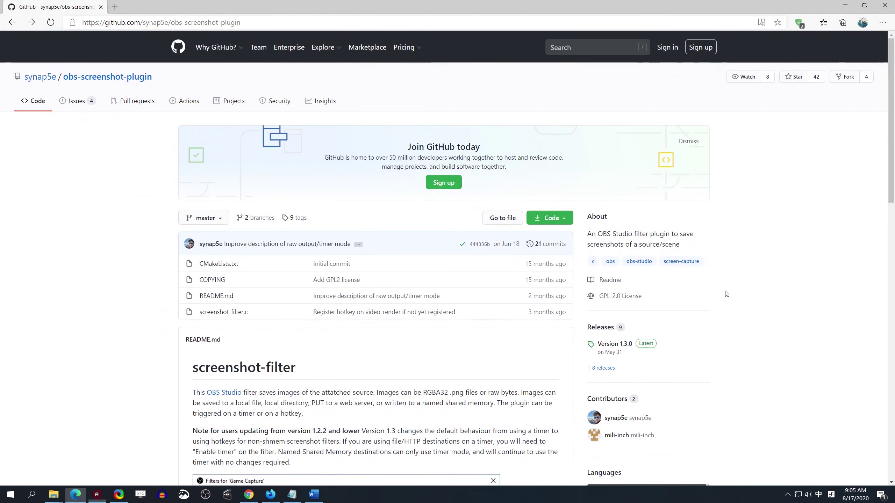
scroll(745, 284, "down", 2)
scroll(744, 283, "down", 1)
scroll(744, 285, "down", 2)
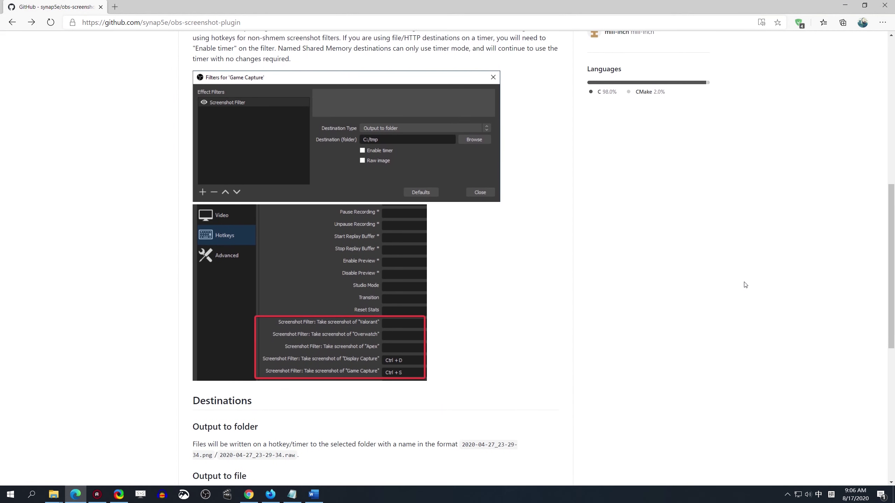
scroll(745, 285, "down", 2)
scroll(745, 285, "down", 2)
scroll(746, 286, "down", 1)
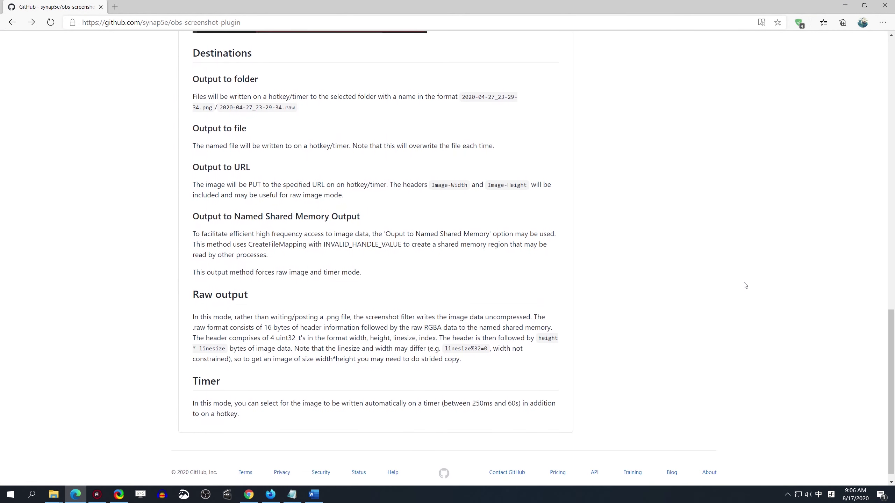
scroll(745, 285, "up", 10)
left_click(595, 194)
scroll(392, 278, "down", 3)
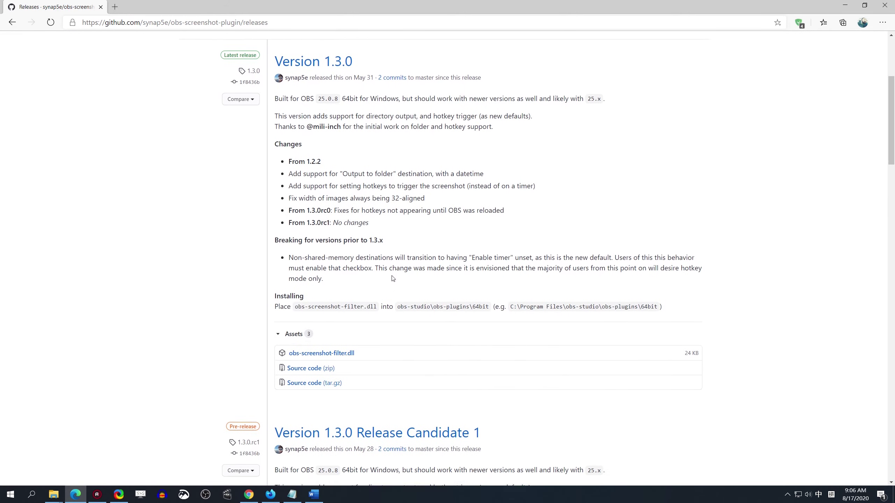
Download obs-screenshot-filter.dll from the Version 1.3.0 release assets.
left_click(314, 344)
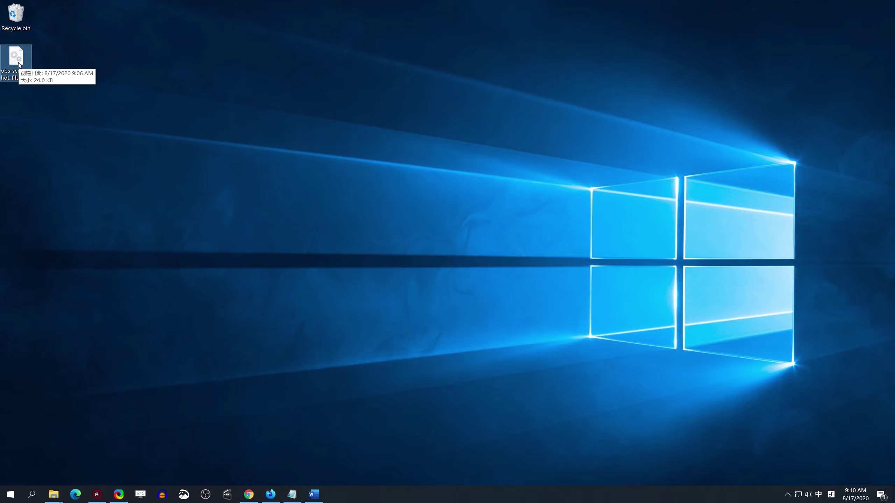
Browse File Explorer to C:\Program Files\obs-studio\obs-plugins\64bit.
double_click(18, 24)
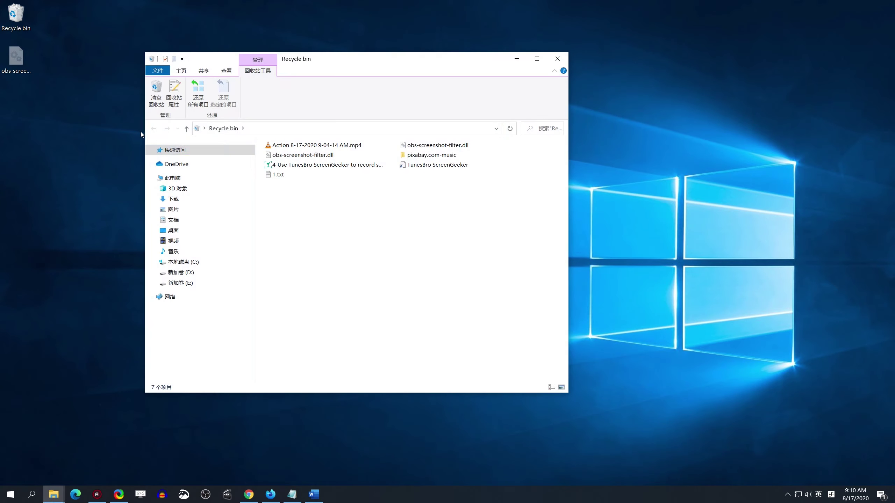
left_click(214, 263)
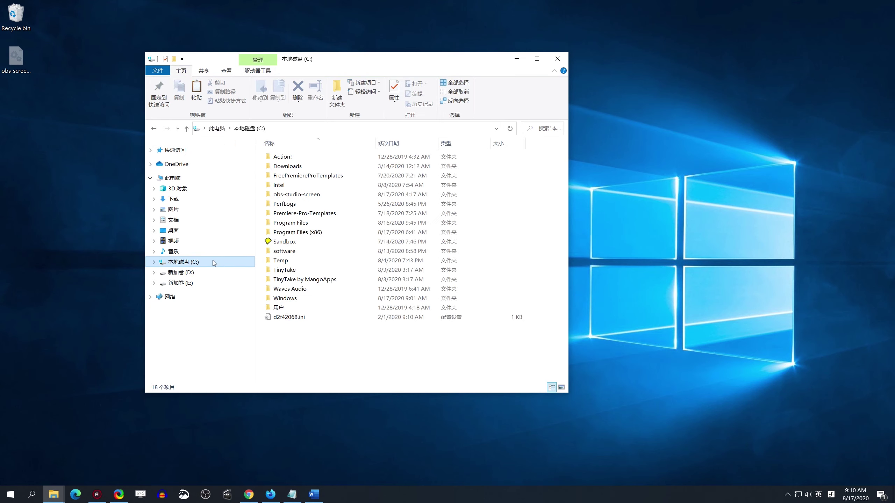
left_click(311, 224)
double_click(311, 224)
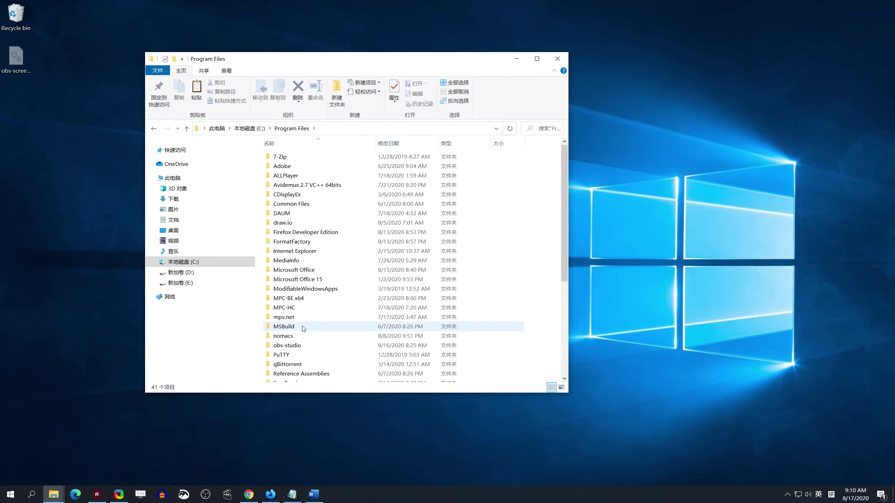
double_click(305, 346)
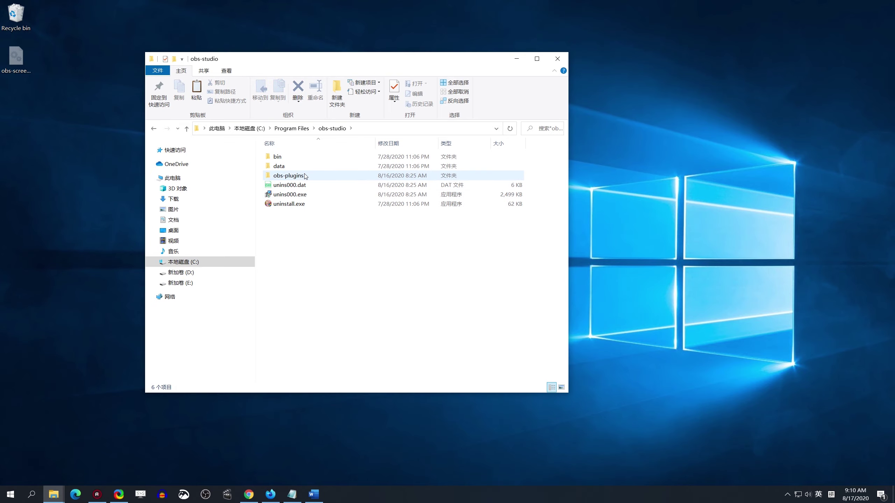
left_click(304, 176)
double_click(305, 176)
double_click(294, 167)
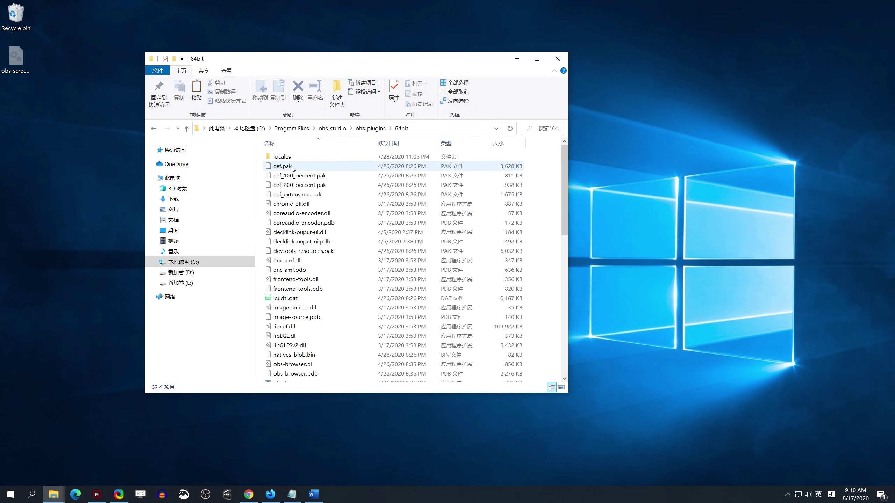
Paste obs-screenshot-filter.dll into the 64bit folder, granting administrator permission.
left_click(536, 59)
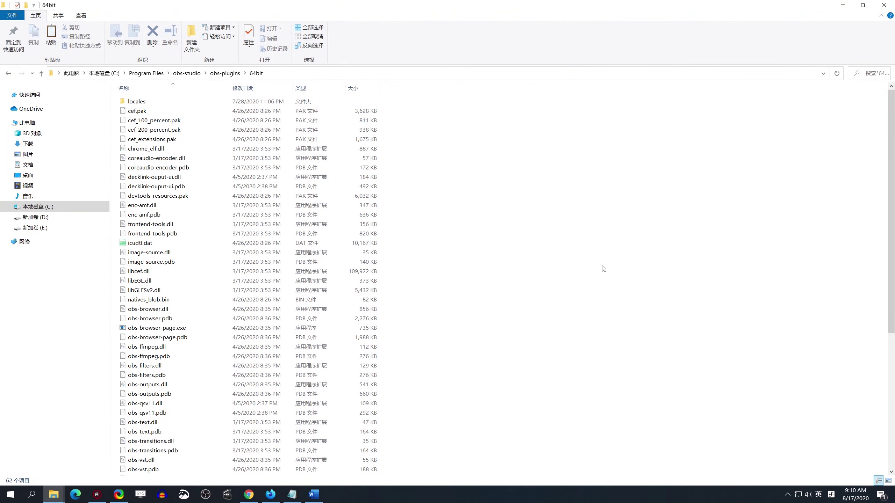
key("ctrl+v")
left_click(424, 208)
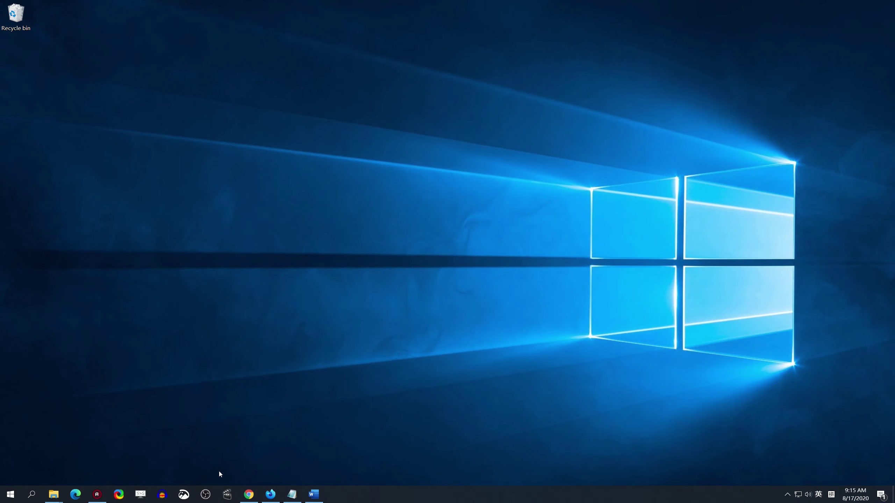
Launch OBS, add a Display Capture source with default properties, and open its options.
left_click(204, 494)
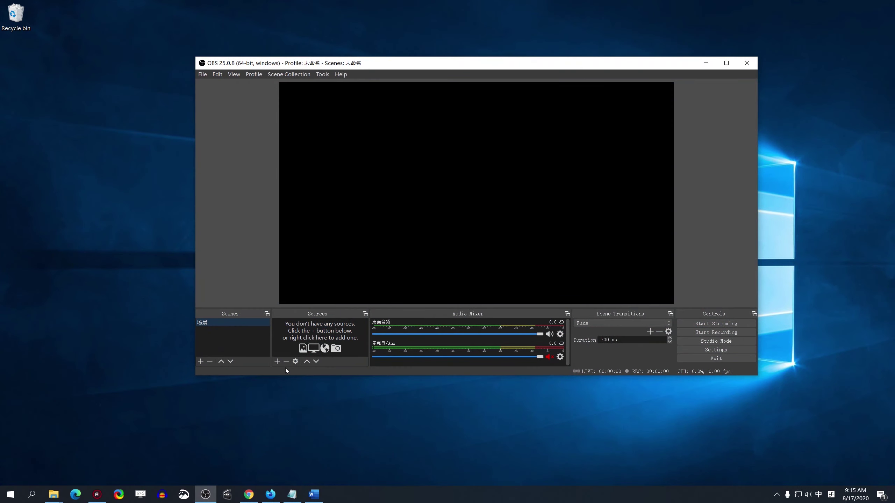
left_click(277, 361)
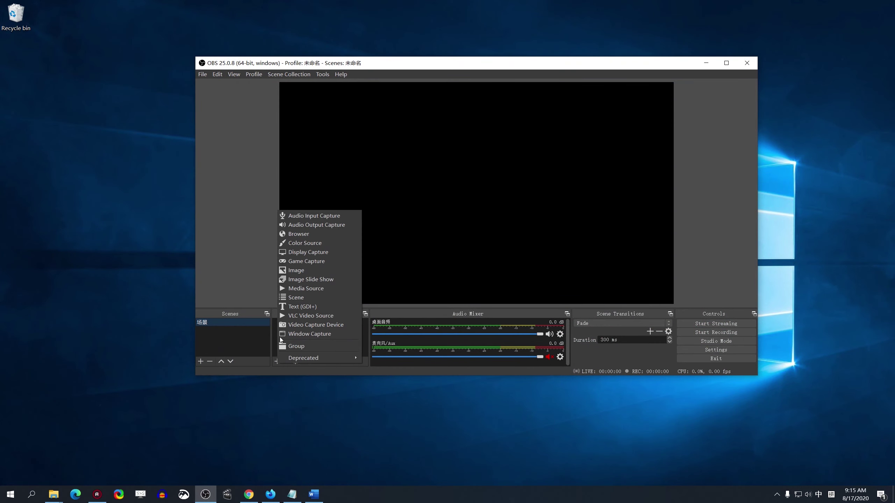
left_click(286, 253)
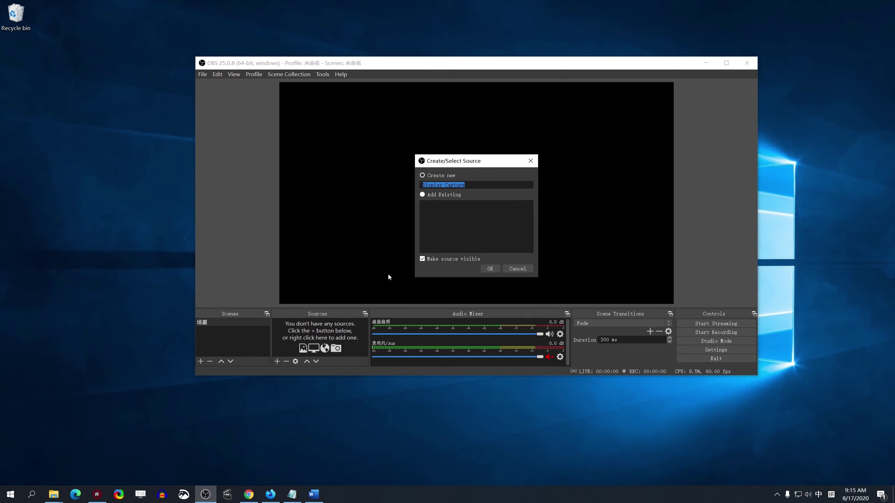
left_click(488, 269)
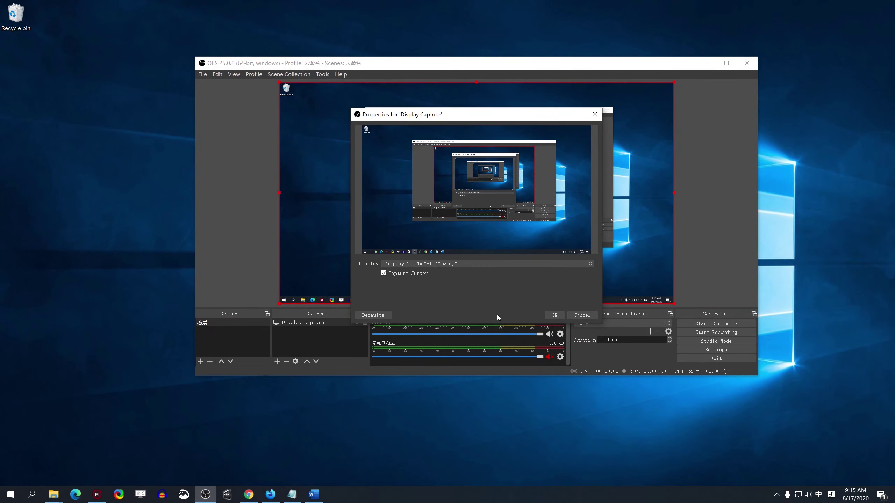
left_click(554, 314)
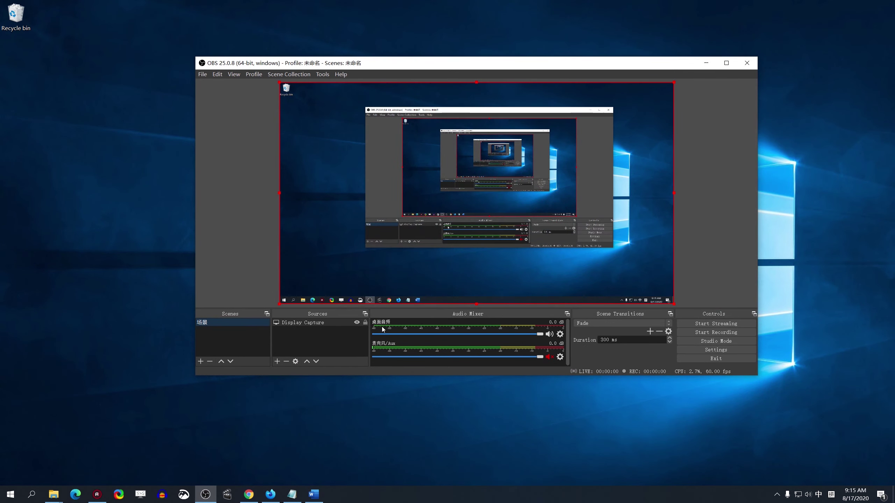
right_click(313, 324)
Add a Screenshot Filter with its default name to Display Capture.
left_click(325, 310)
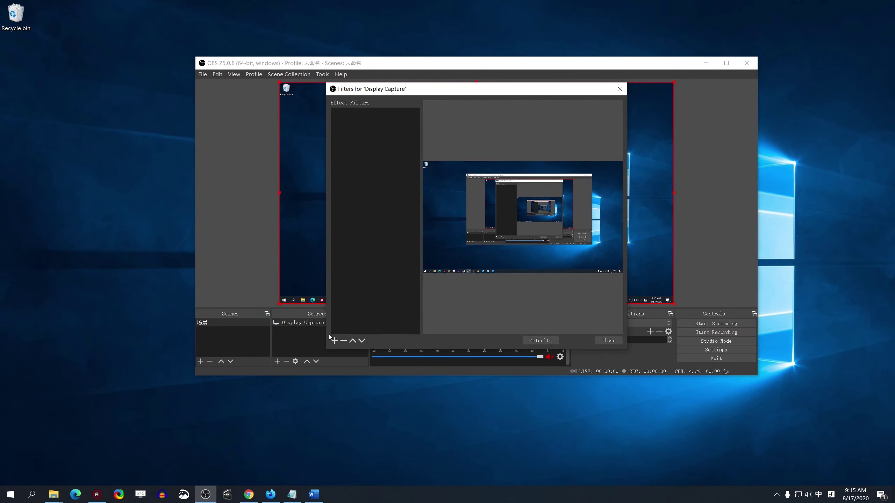
left_click(334, 341)
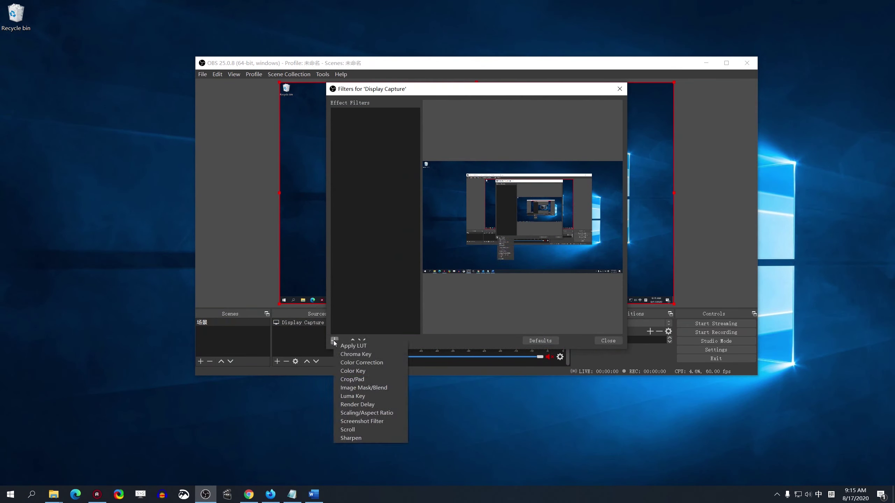
left_click(336, 422)
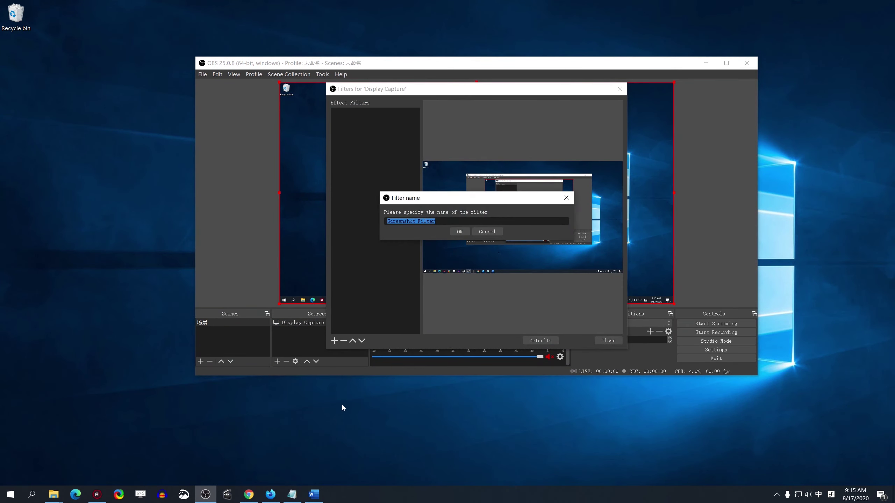
left_click(460, 232)
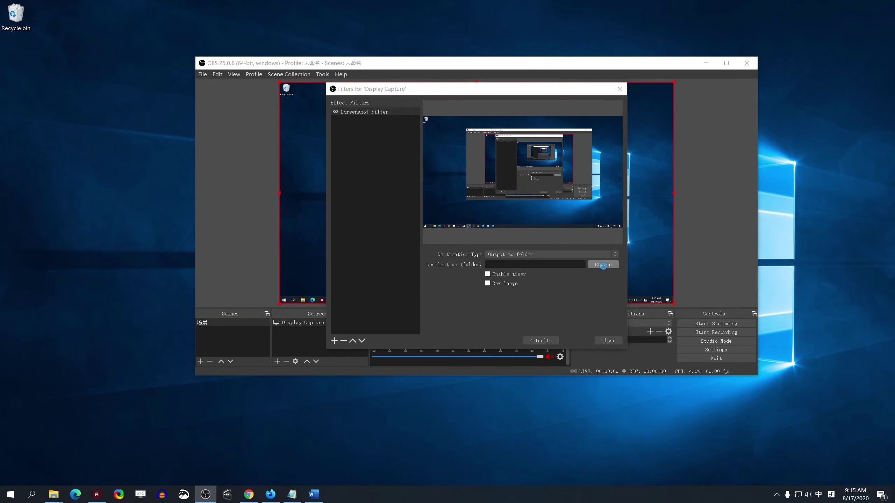
Set the filter's destination folder to Desktop and close the filters window.
left_click(603, 266)
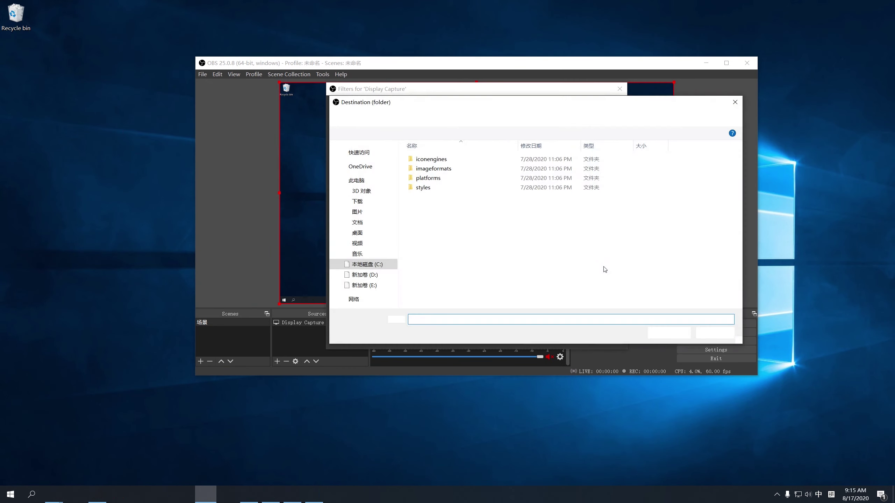
left_click(370, 233)
left_click(662, 332)
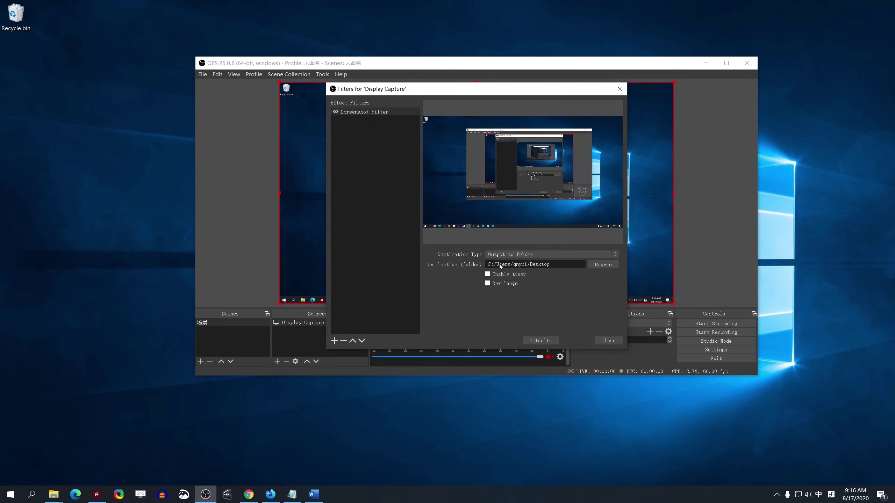
left_click(607, 341)
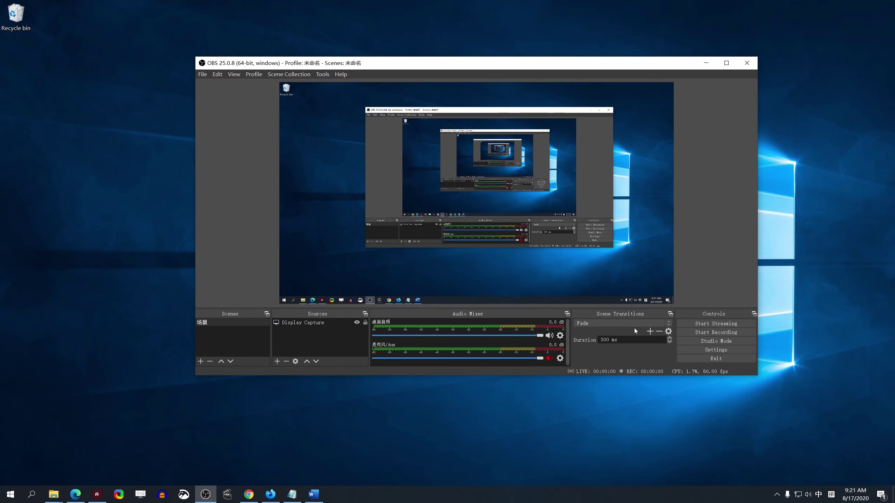
Bind H to 'Screenshot Filter: Take screenshot' for Display Capture and save the settings.
left_click(681, 351)
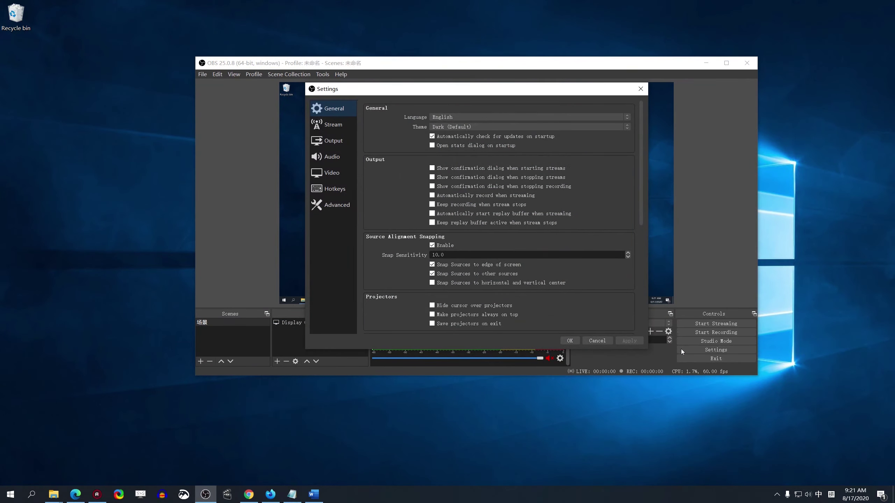
left_click(336, 191)
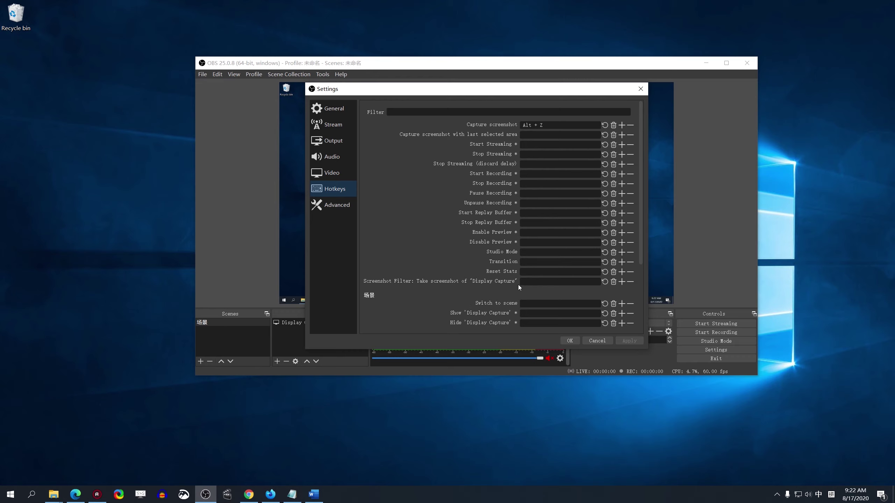
key("h")
left_click(571, 340)
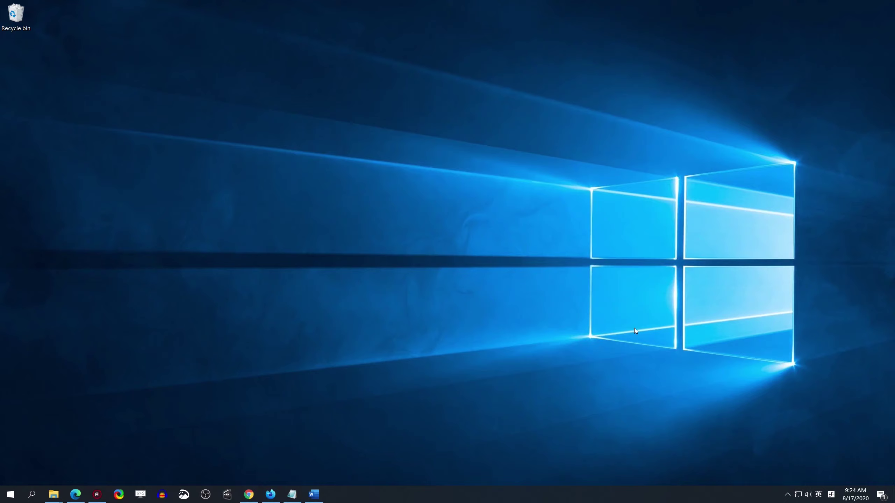
Restore OBS, view the desktop screenshot 2020-07-17_09-24-47.png, then quit OBS.
left_click(203, 493)
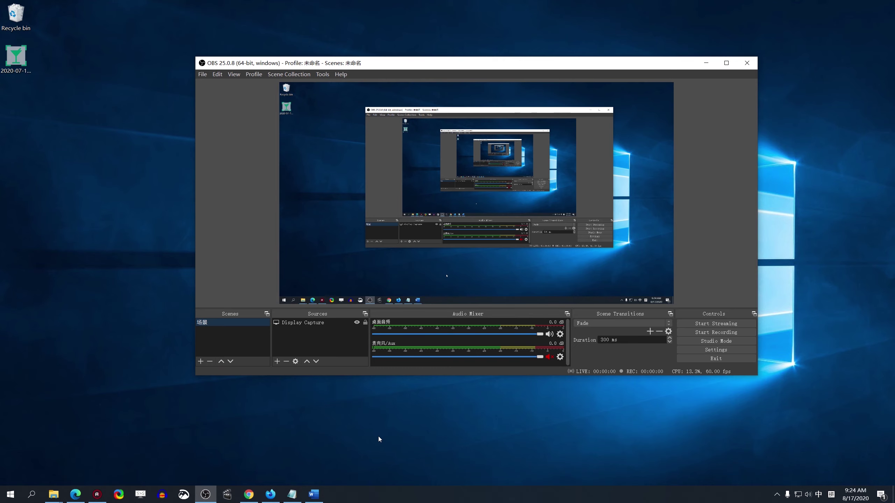
double_click(20, 60)
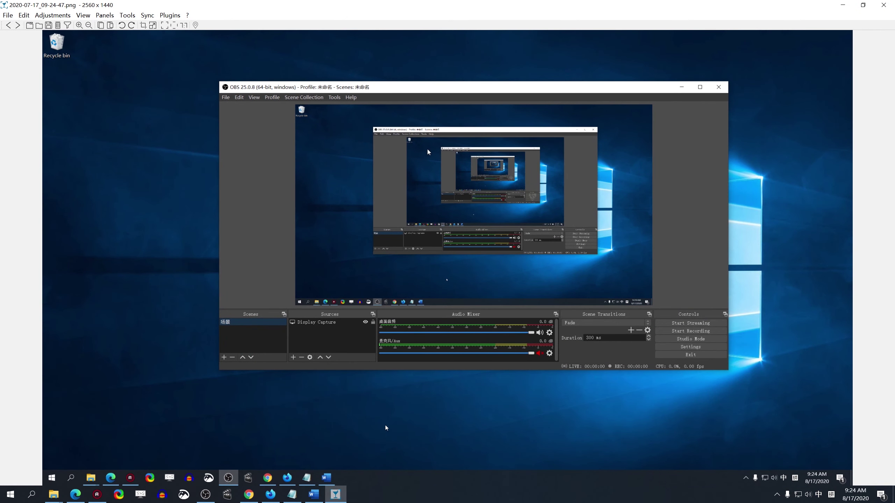
key("Escape")
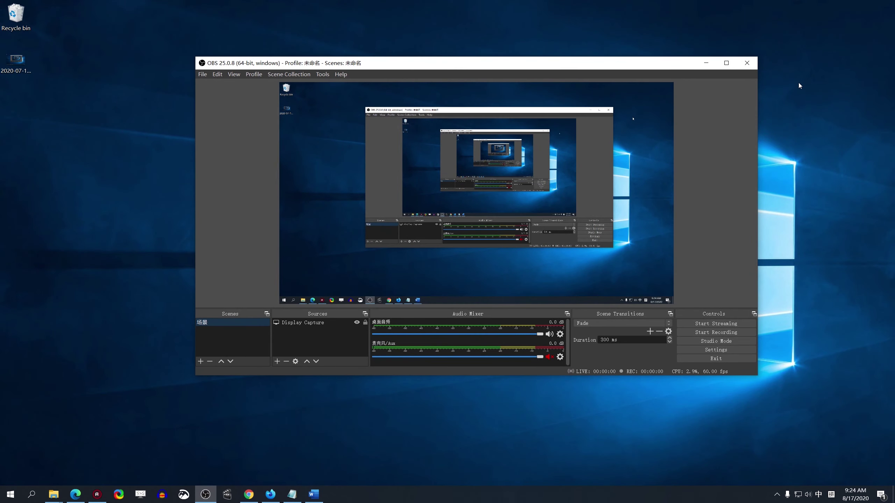
left_click(747, 64)
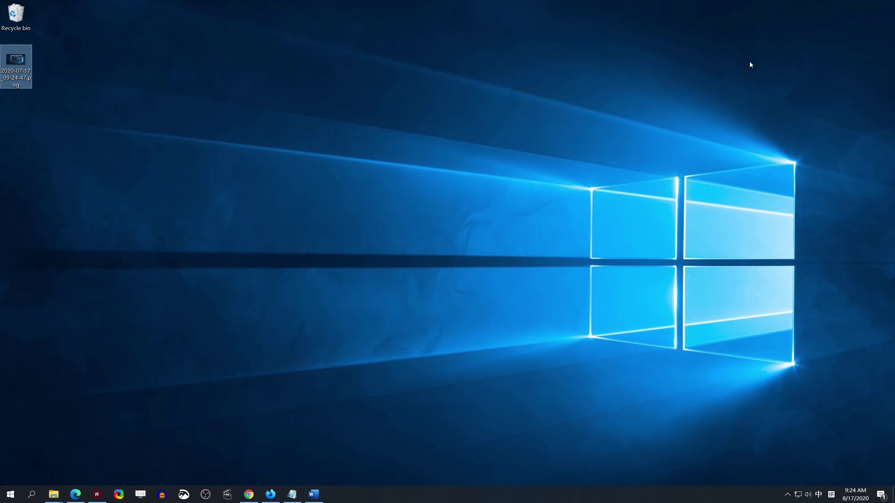